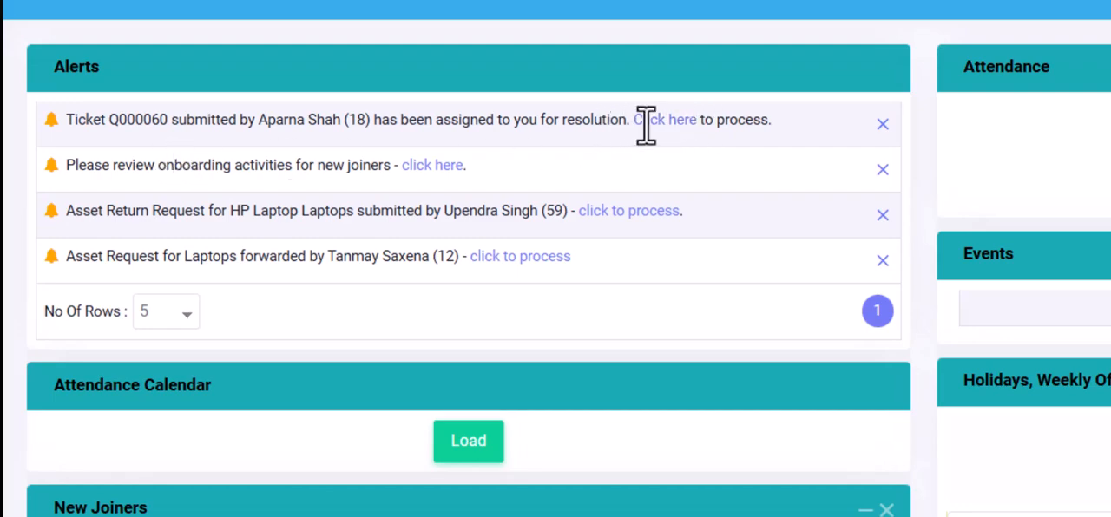
# - Go to the pending helpdesk tickets and open ticket Q000060, "Anti virus updation", for editing
pyautogui.click(1036, 26)
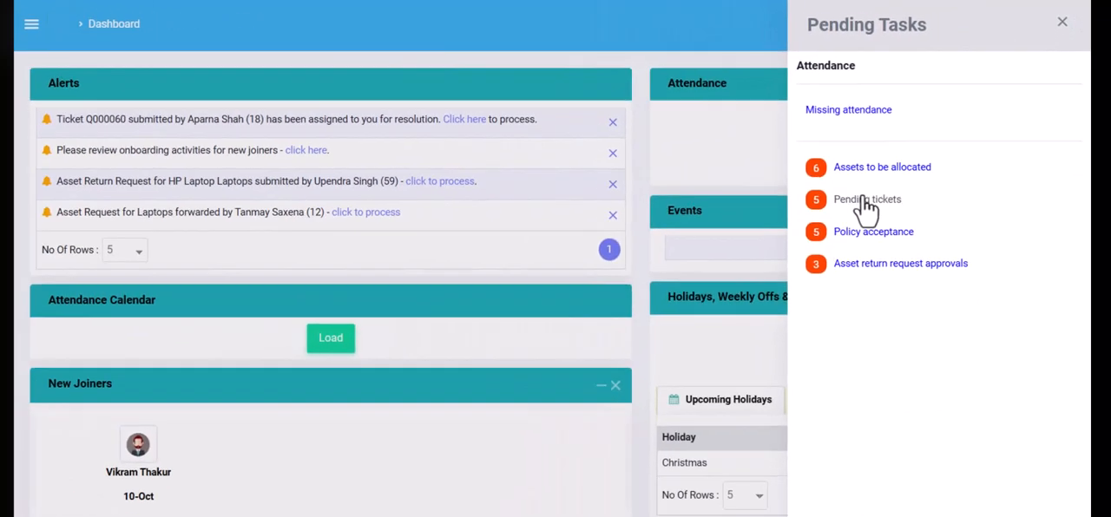
pyautogui.click(866, 202)
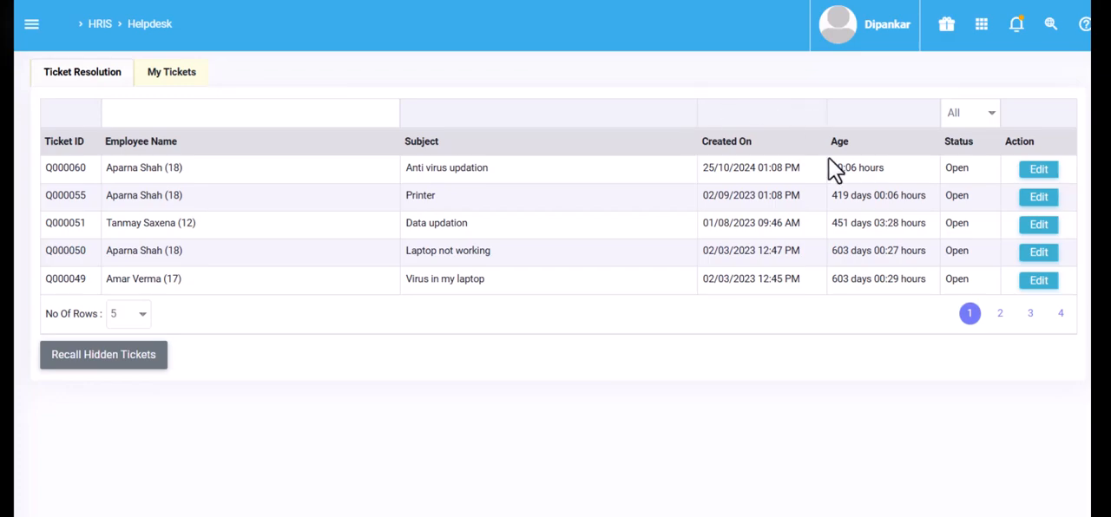
pyautogui.click(1039, 170)
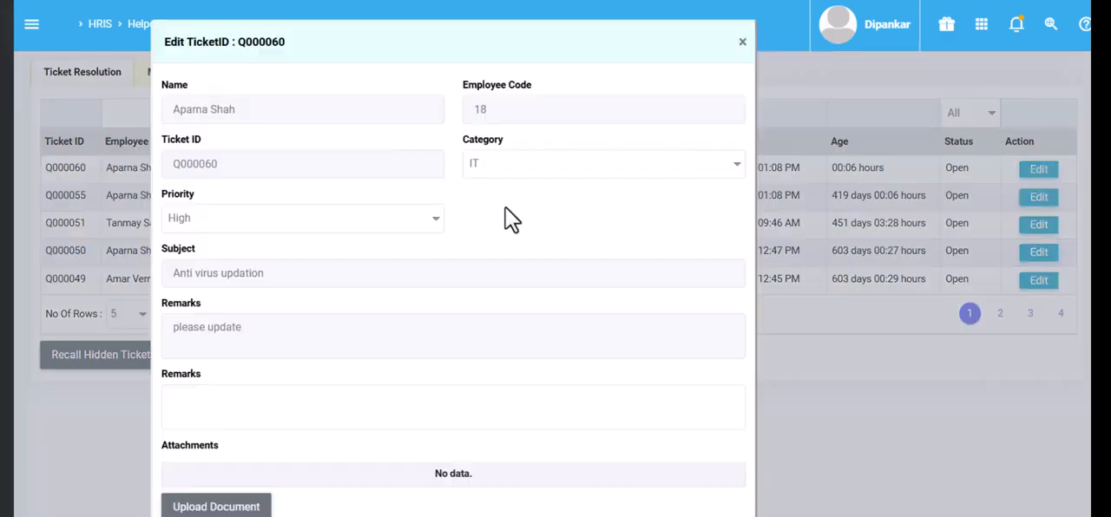
# - Select IT as the ticket's category and enter the resolution remark "Anti virus updated."
pyautogui.click(545, 164)
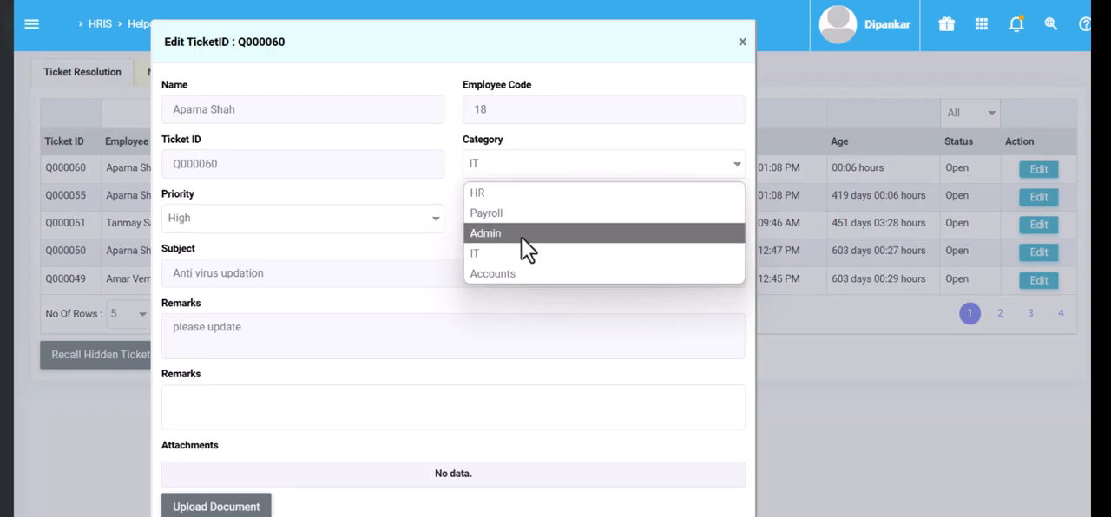
pyautogui.click(478, 254)
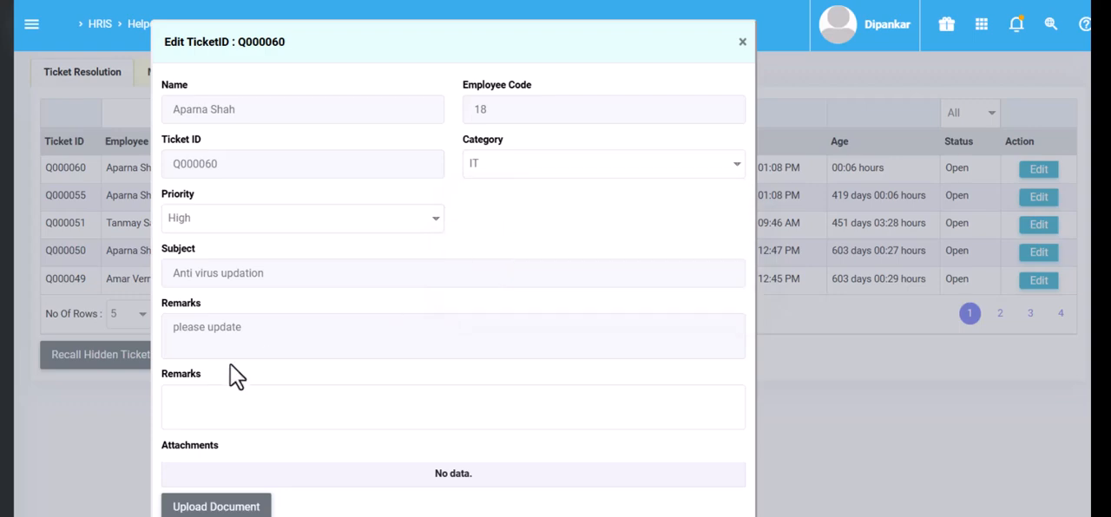
pyautogui.scroll(-2, 400, 347)
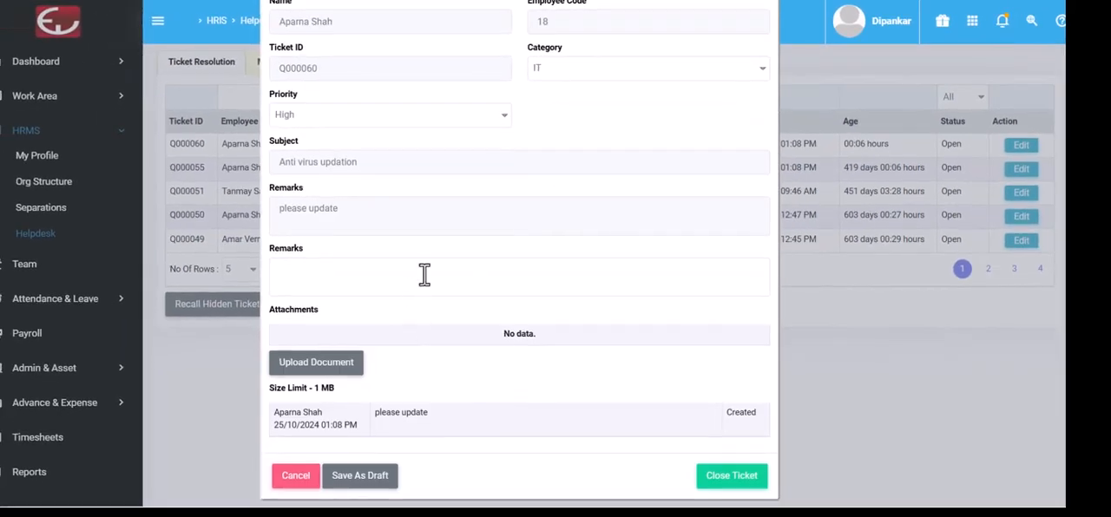
pyautogui.click(423, 274)
pyautogui.write('Anti virus updated.')
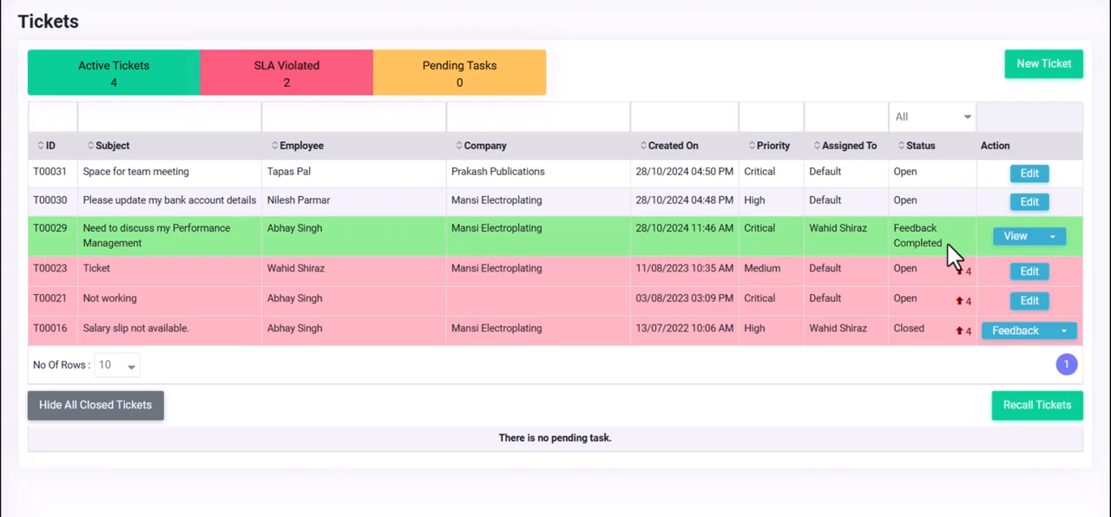
# - Review the details and remarks history of ticket T00029, "Need to discuss my Performance Management", and return to the ticket list
pyautogui.click(1015, 237)
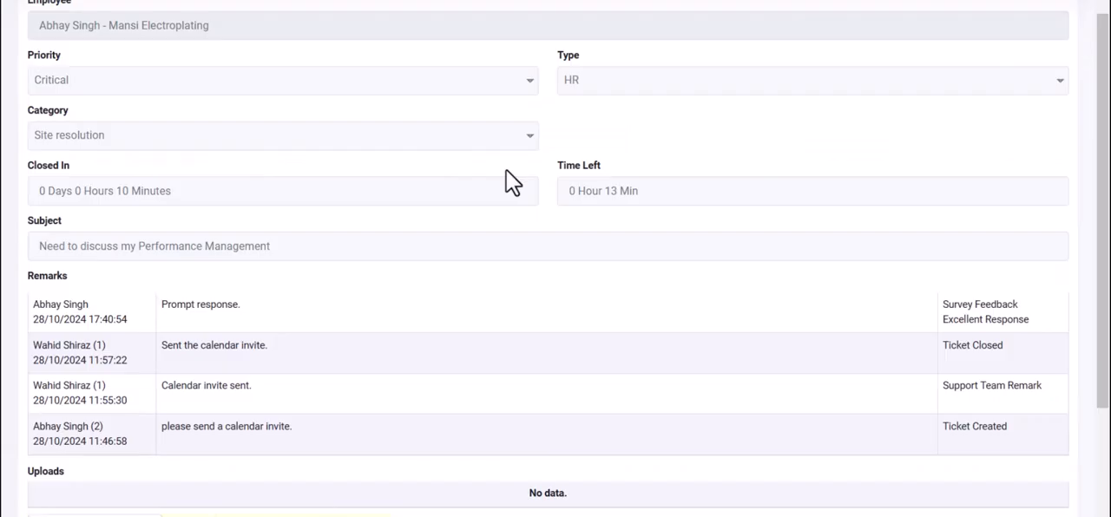
pyautogui.scroll(-2, 509, 181)
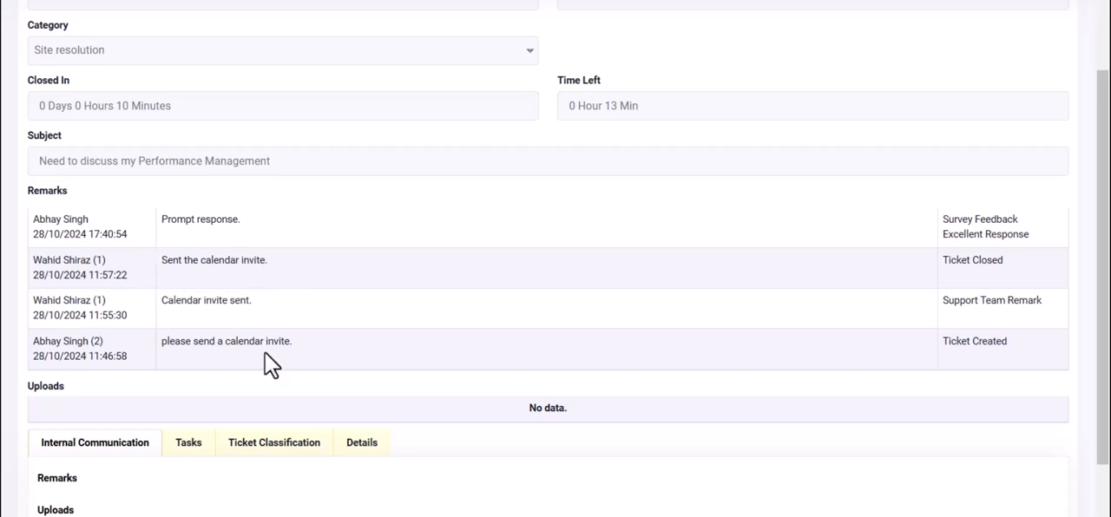
pyautogui.scroll(-2, 174, 399)
pyautogui.click(53, 503)
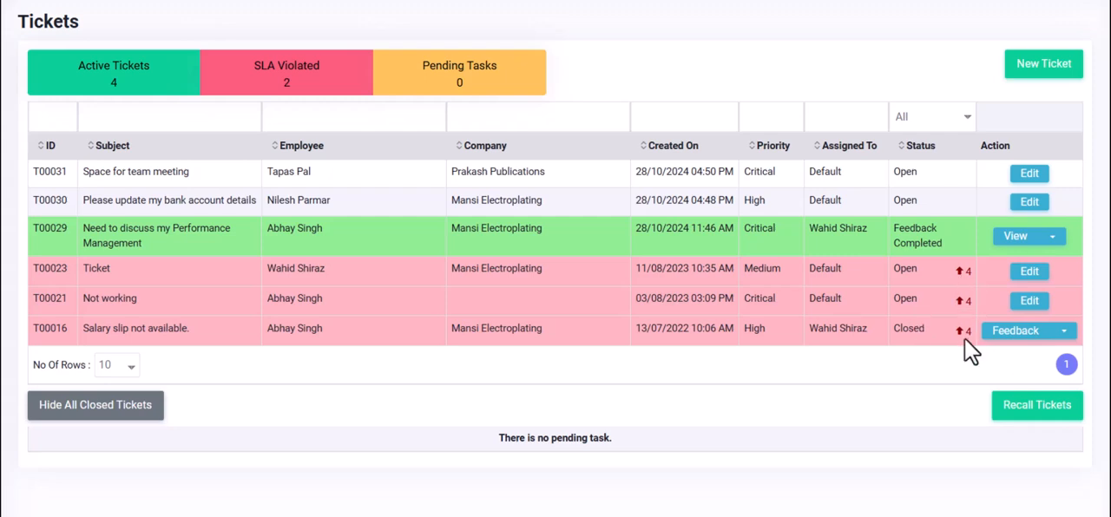
# - Assign the open ticket T00031, "Space for team meeting", to the second representative listed
pyautogui.click(1030, 176)
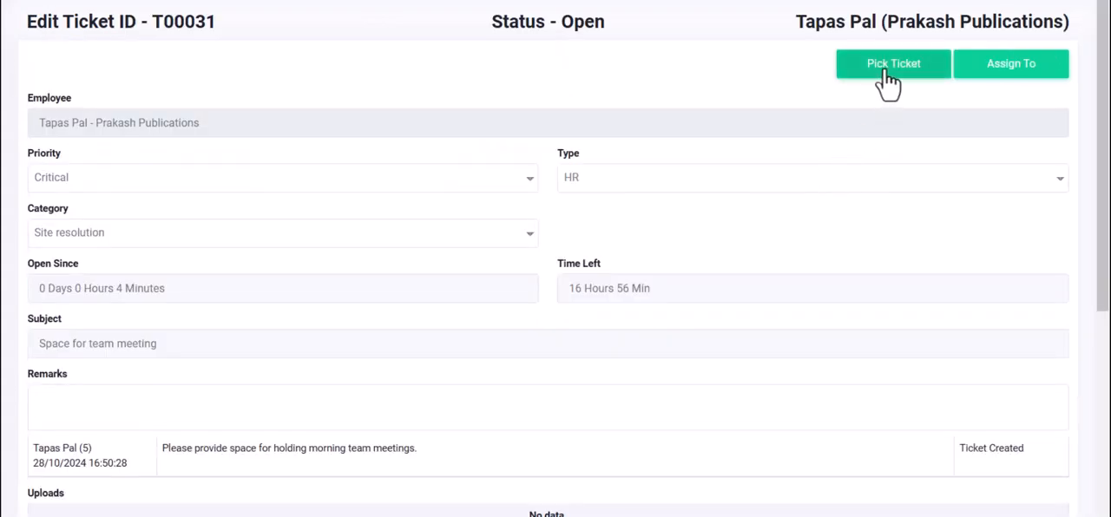
pyautogui.click(1035, 82)
pyautogui.click(462, 70)
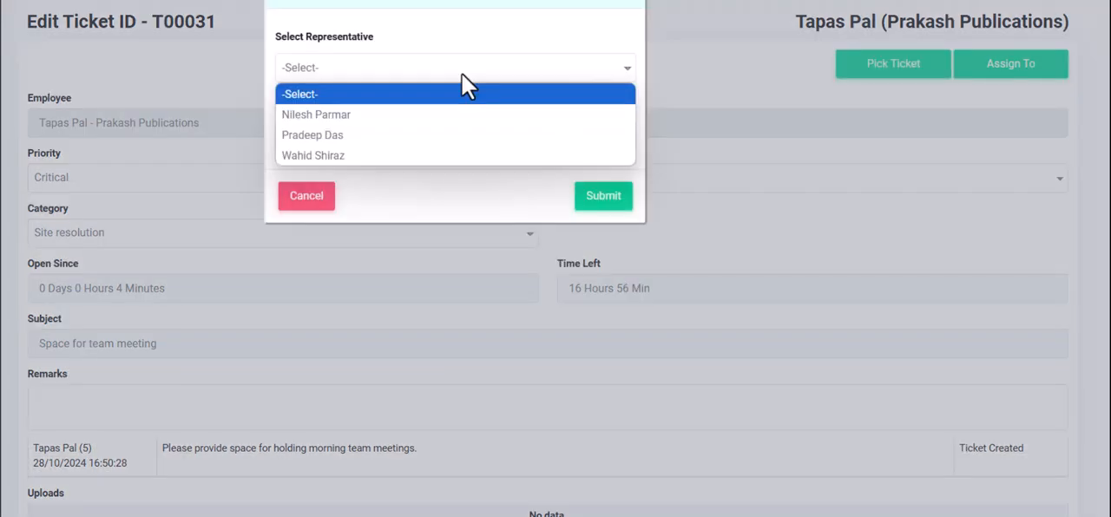
pyautogui.click(370, 136)
pyautogui.click(601, 198)
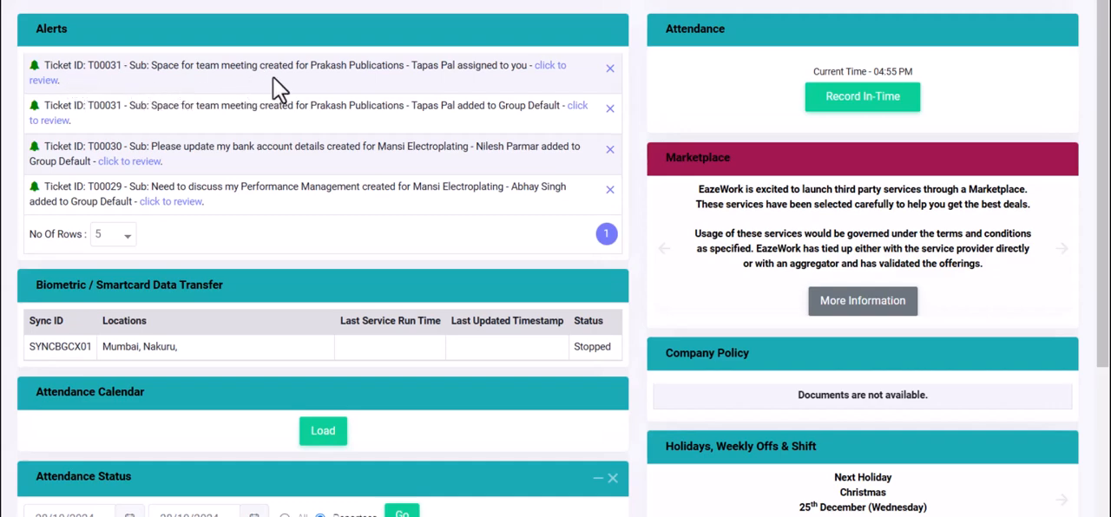
# - From the assigned representative's alert, open ticket T00031 for editing and go through its fields
pyautogui.click(551, 68)
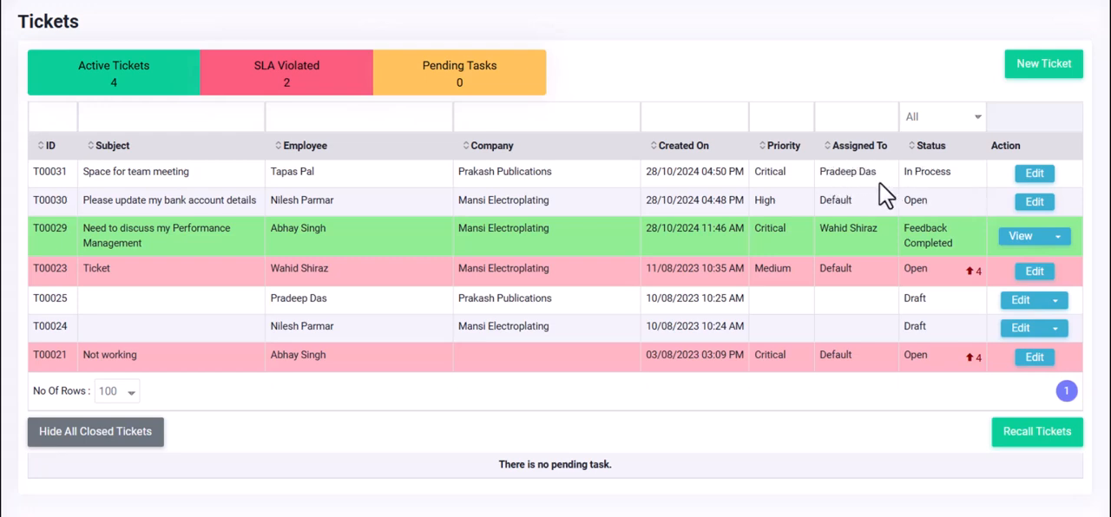
pyautogui.click(1033, 174)
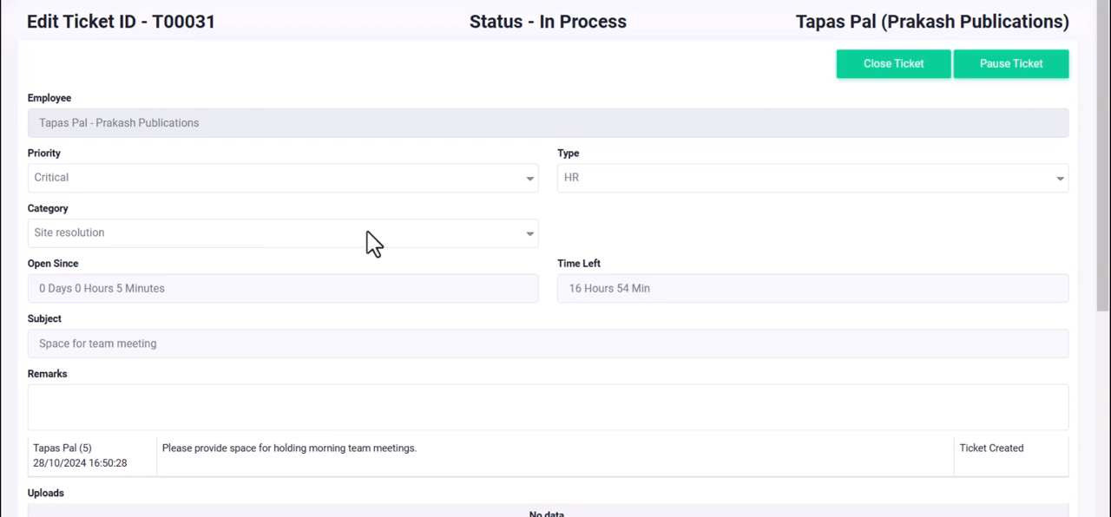
pyautogui.scroll(-1, 399, 309)
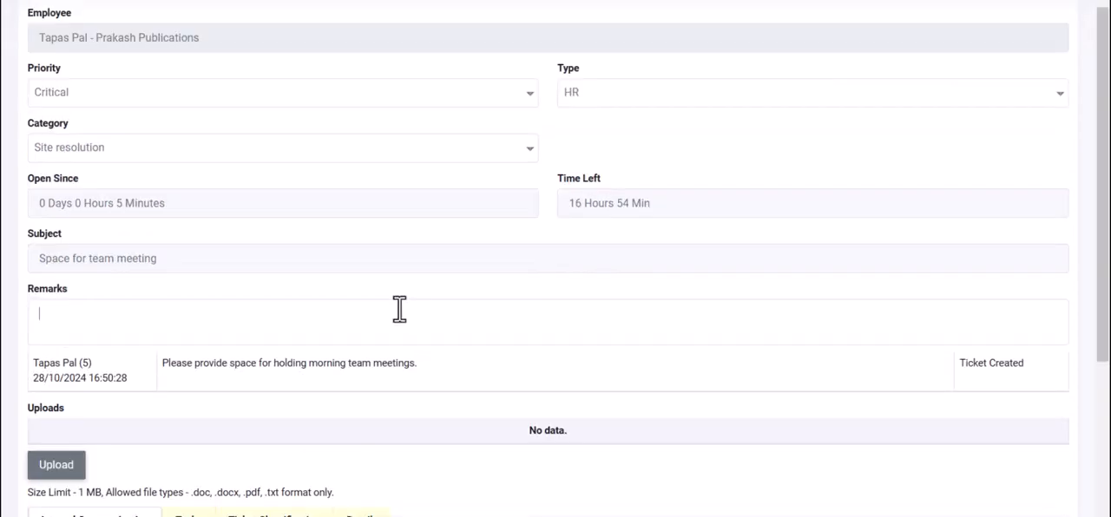
pyautogui.scroll(-2, 799, 139)
pyautogui.scroll(-1, 799, 139)
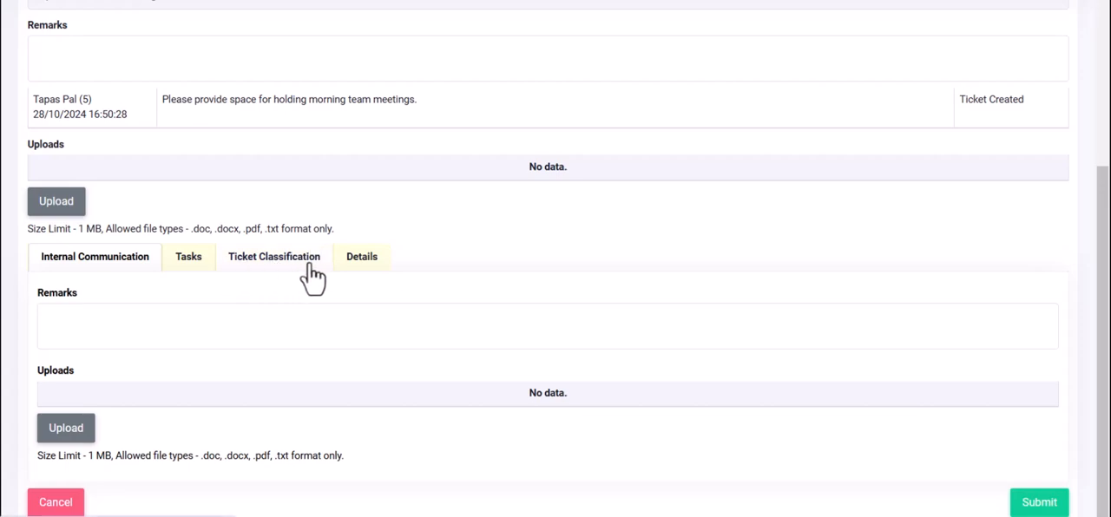
# - Add a task for a colleague, subject "Provide meeting room status", description "Please give a completion date for meeting room.", and submit the ticket
pyautogui.click(193, 259)
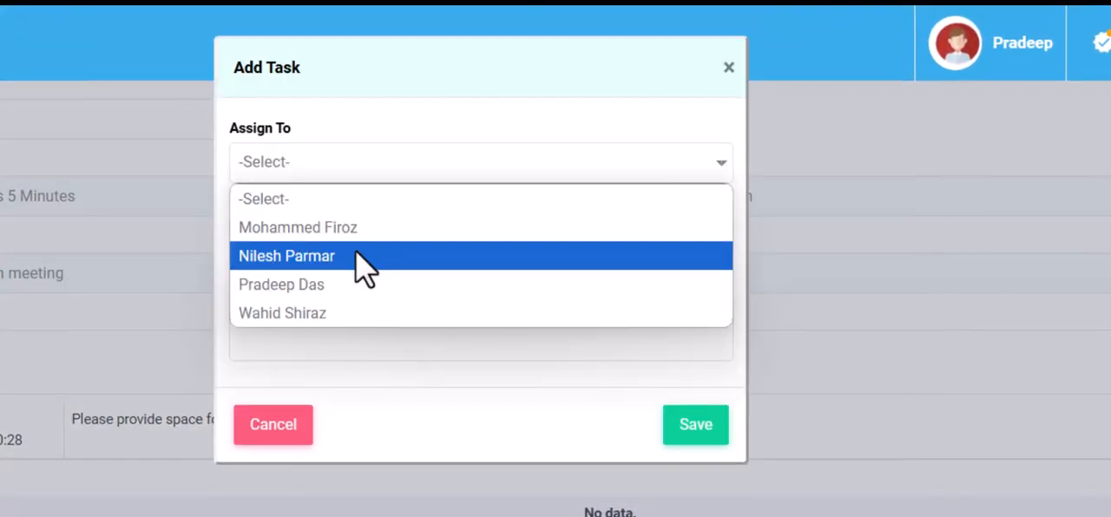
pyautogui.click(362, 251)
pyautogui.click(339, 241)
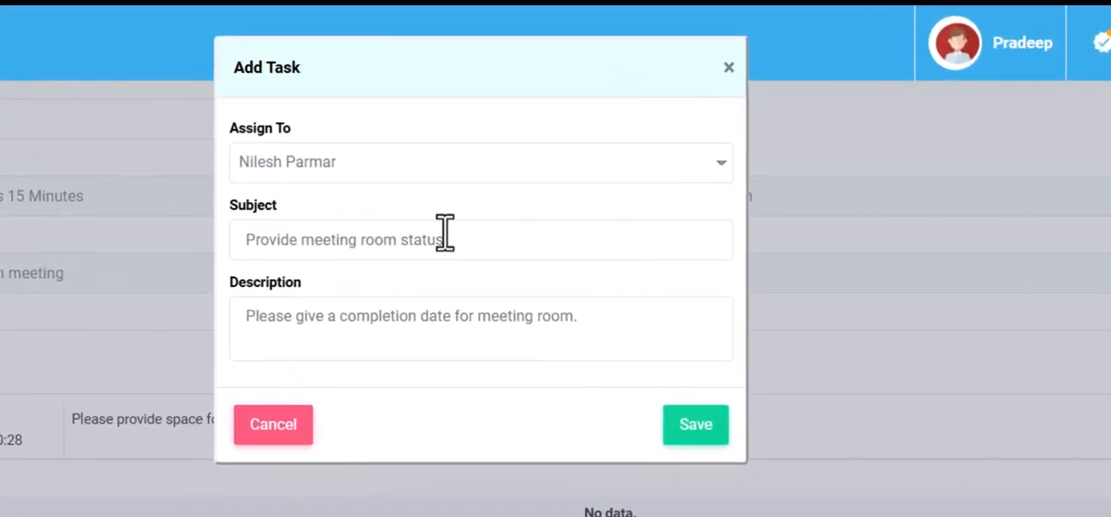
pyautogui.click(696, 425)
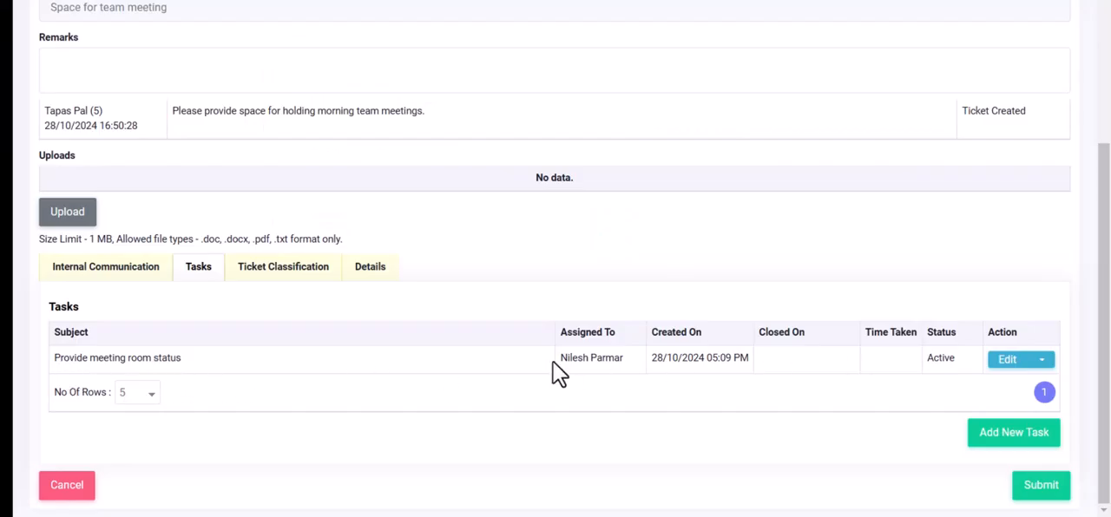
pyautogui.click(1044, 489)
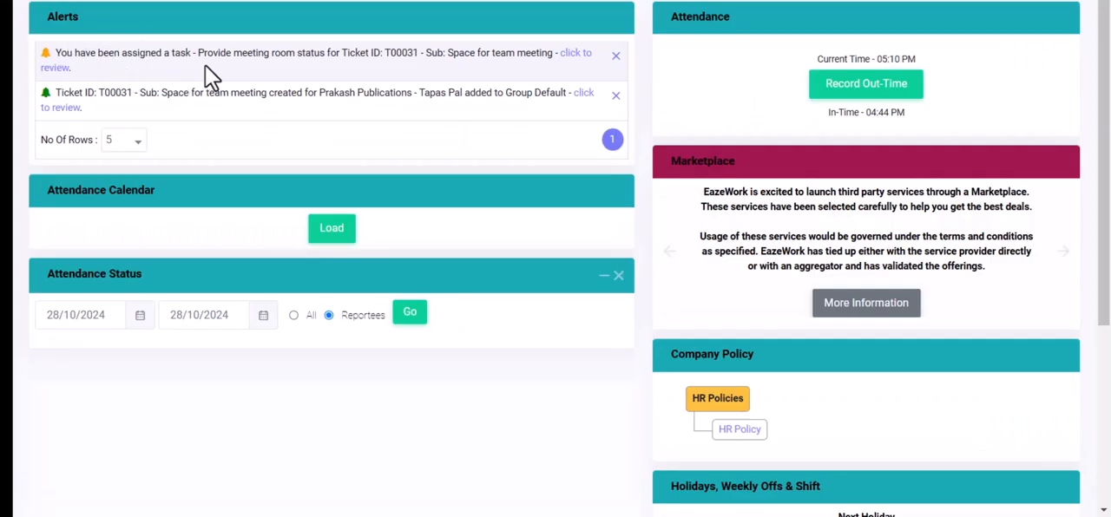
# - As the task's assignee, open the pending task "Provide meeting room status" from its alert and close it
pyautogui.click(587, 65)
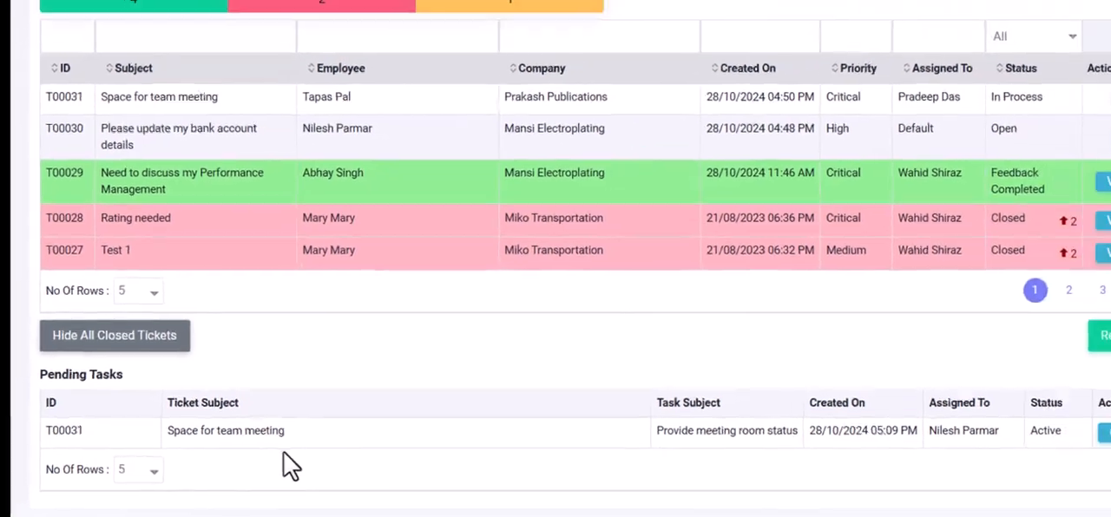
pyautogui.click(1066, 440)
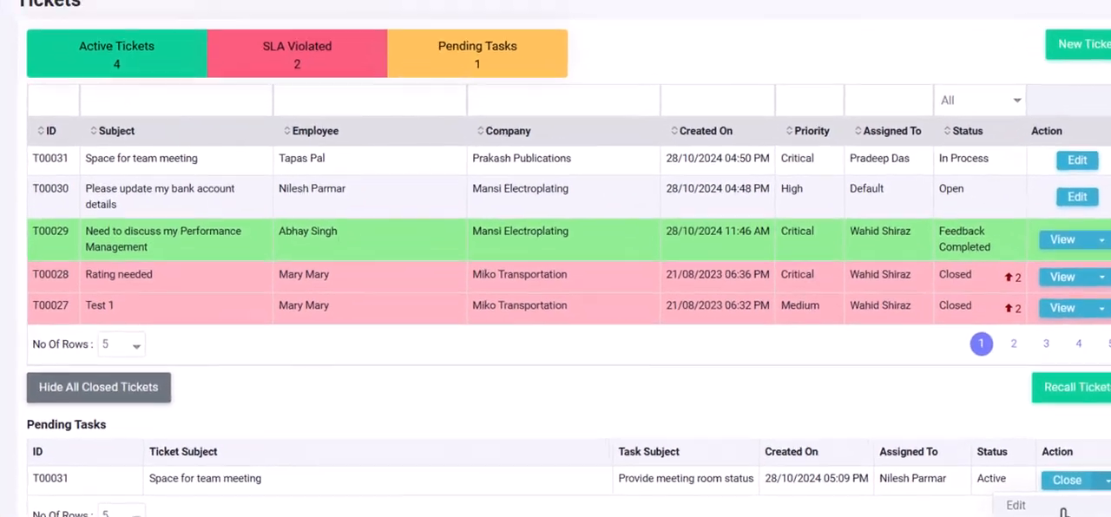
pyautogui.click(1023, 467)
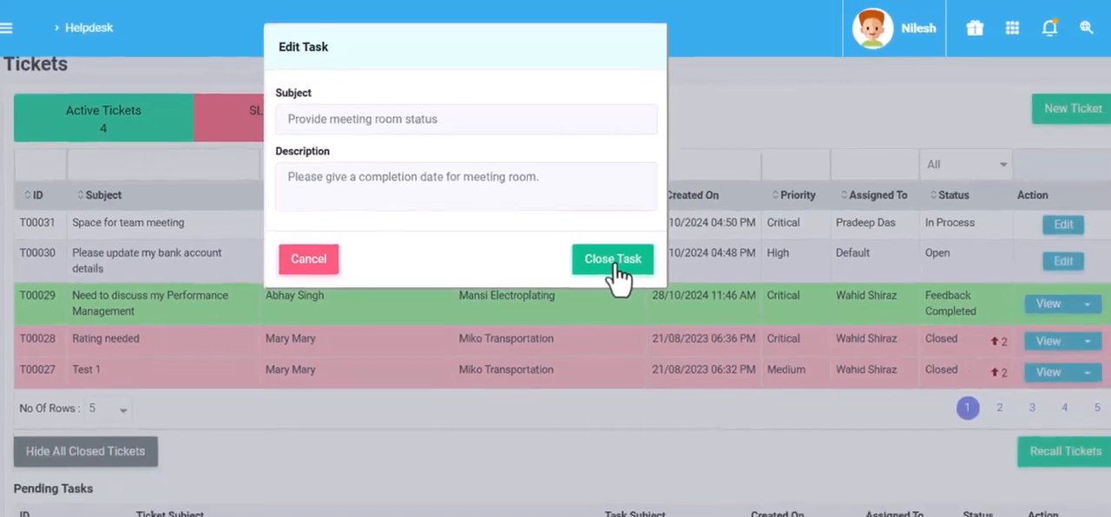
pyautogui.click(701, 297)
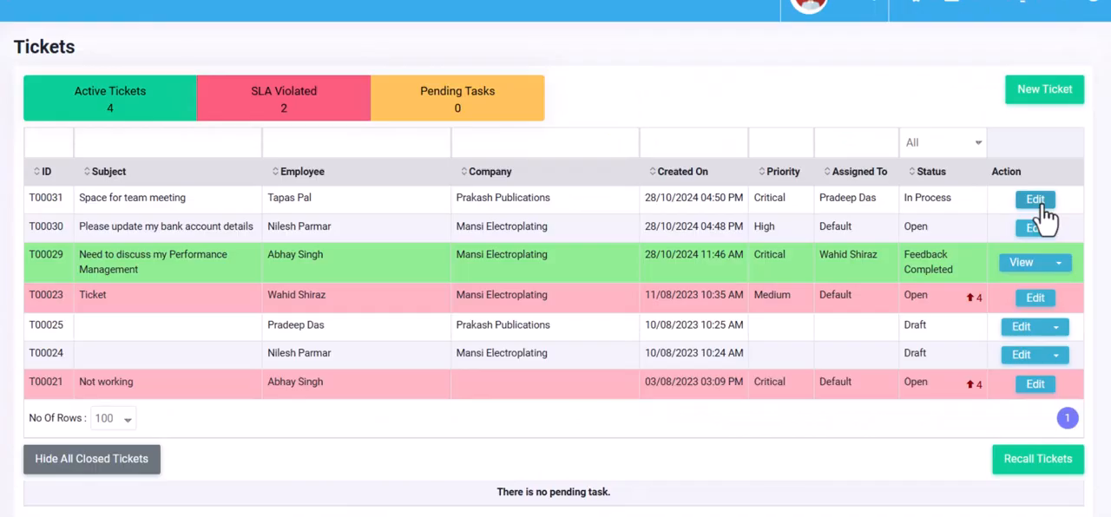
# - As the ticket's representative, add the remark "Meeting room will be ready by 10-November." to ticket T00031 and submit it
pyautogui.click(1035, 198)
pyautogui.scroll(-3, 379, 230)
pyautogui.click(218, 180)
pyautogui.write('Meeting room will be ready by 10-November.')
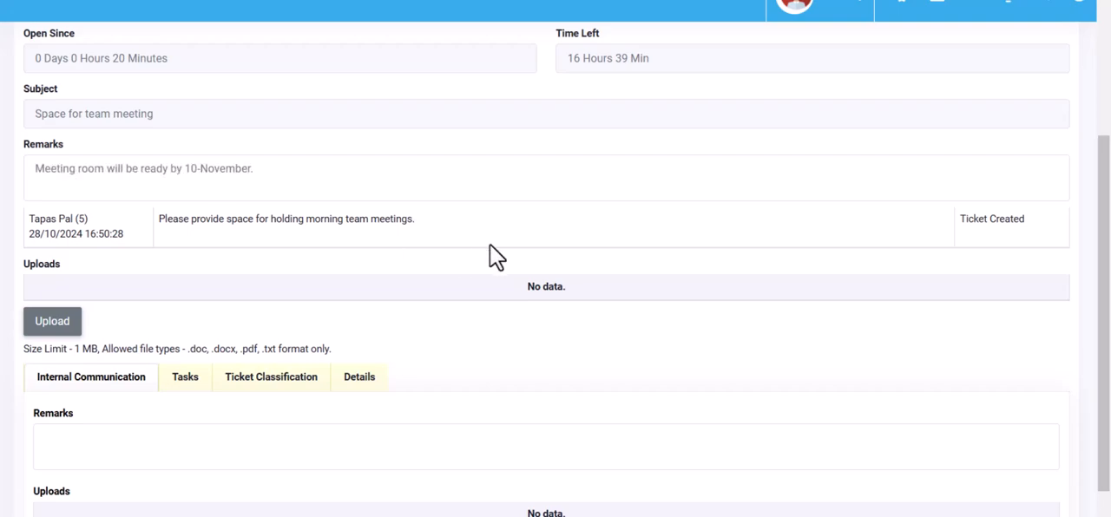
pyautogui.scroll(-2, 490, 256)
pyautogui.click(1029, 511)
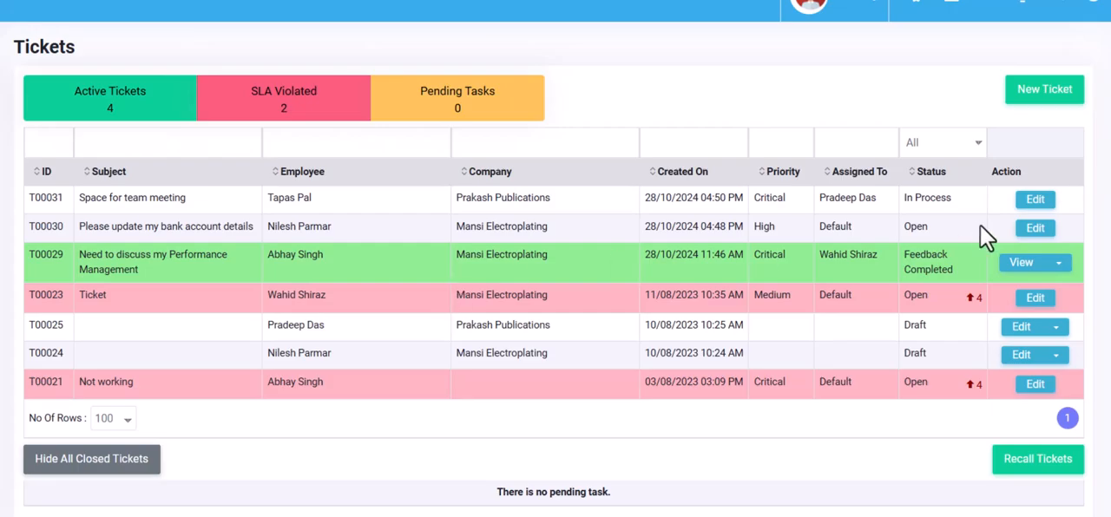
# - Close ticket T00031 with the resolution remark "Deadline for meeting room completion provided."
pyautogui.click(1036, 199)
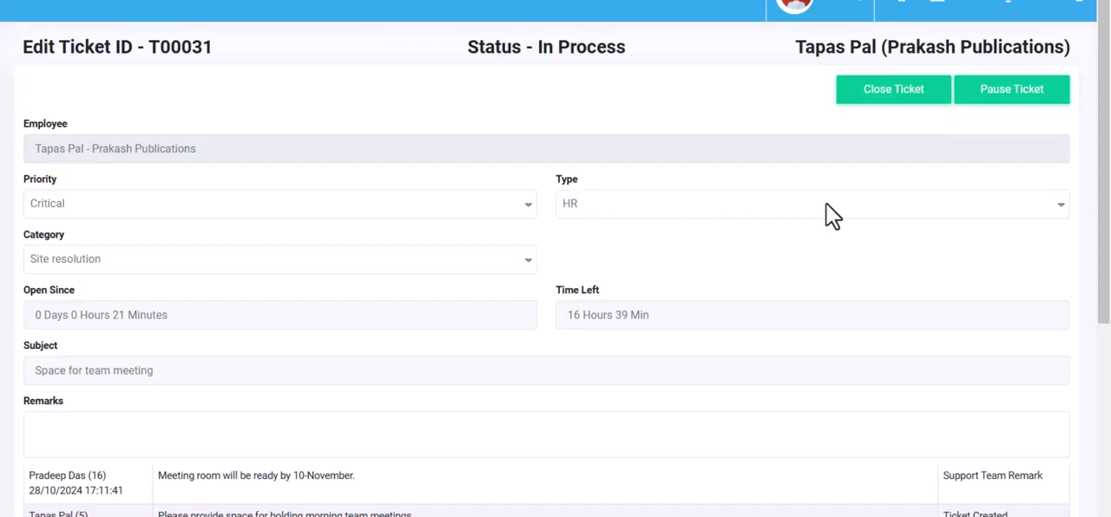
pyautogui.click(919, 102)
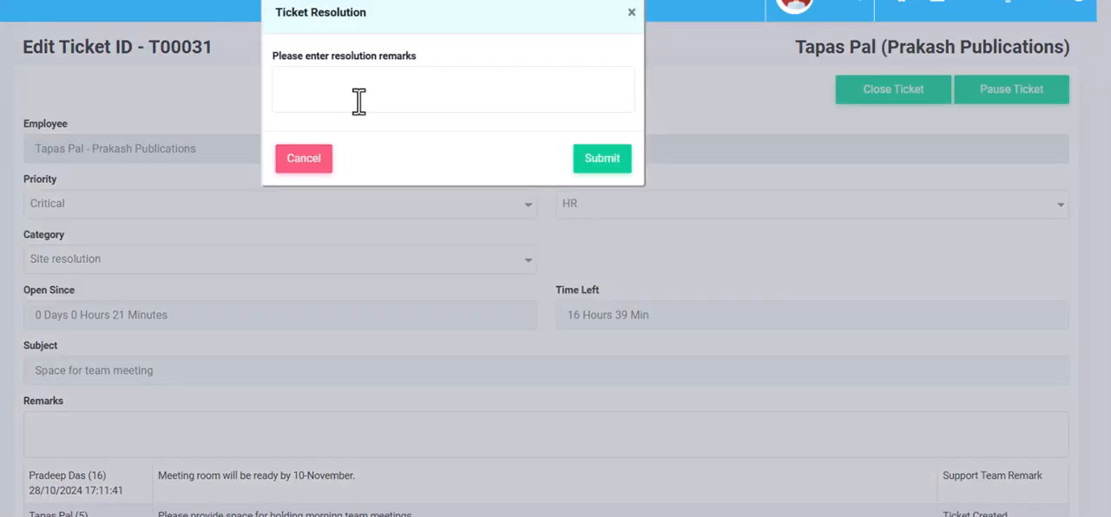
pyautogui.click(373, 84)
pyautogui.write('Deadline for meeting room completion provided.')
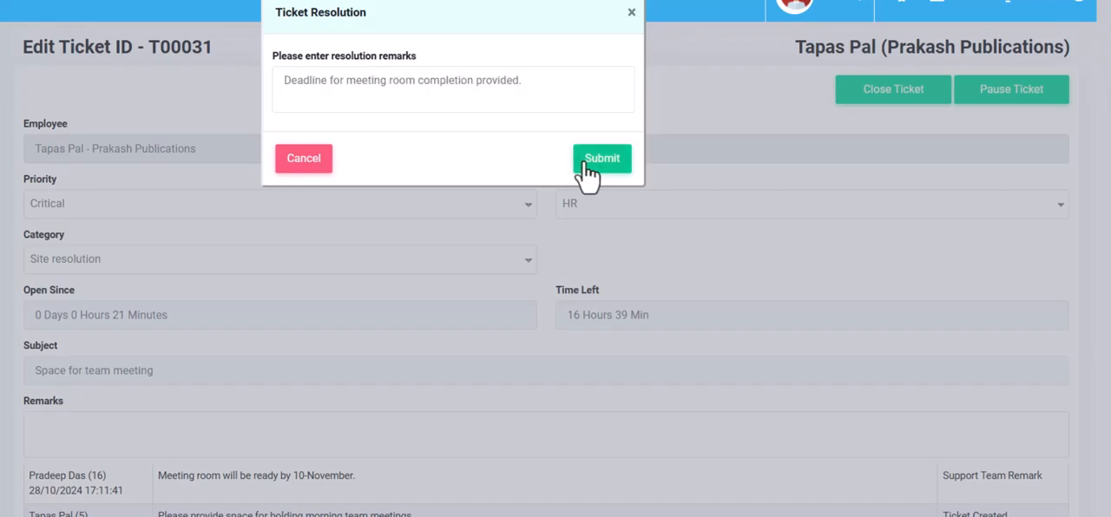
pyautogui.click(588, 161)
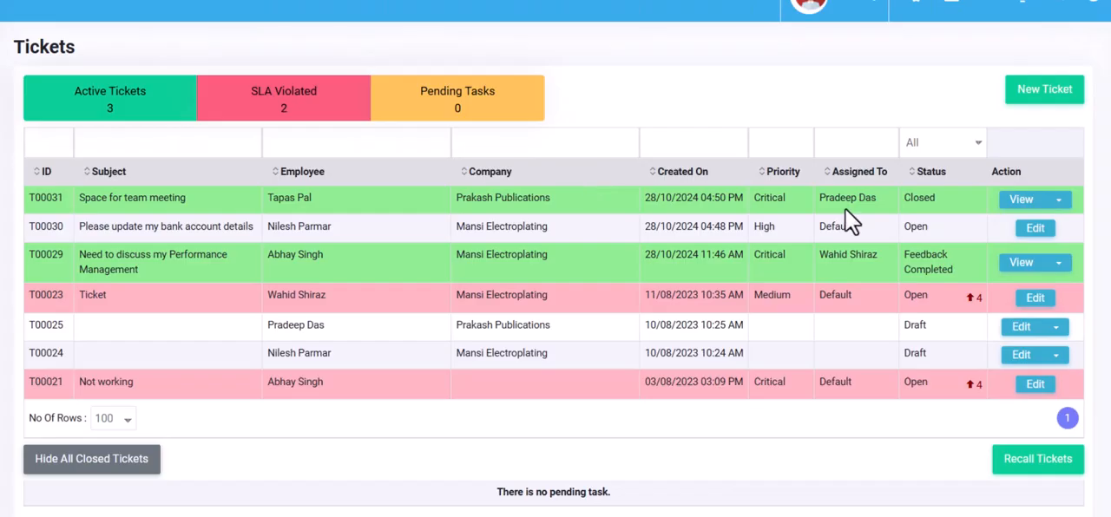
# - Show the additional actions available for the closed ticket T00031
pyautogui.click(1058, 199)
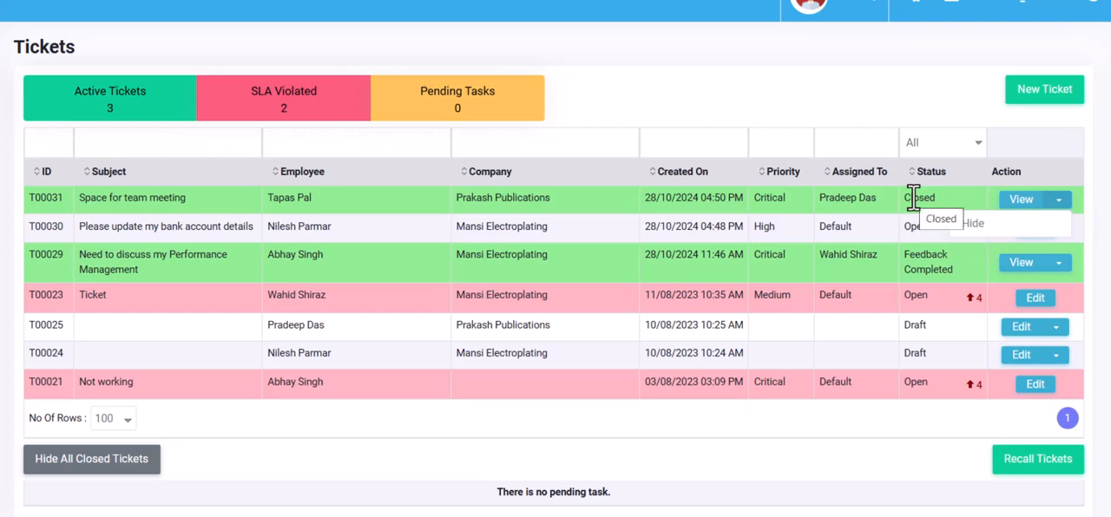